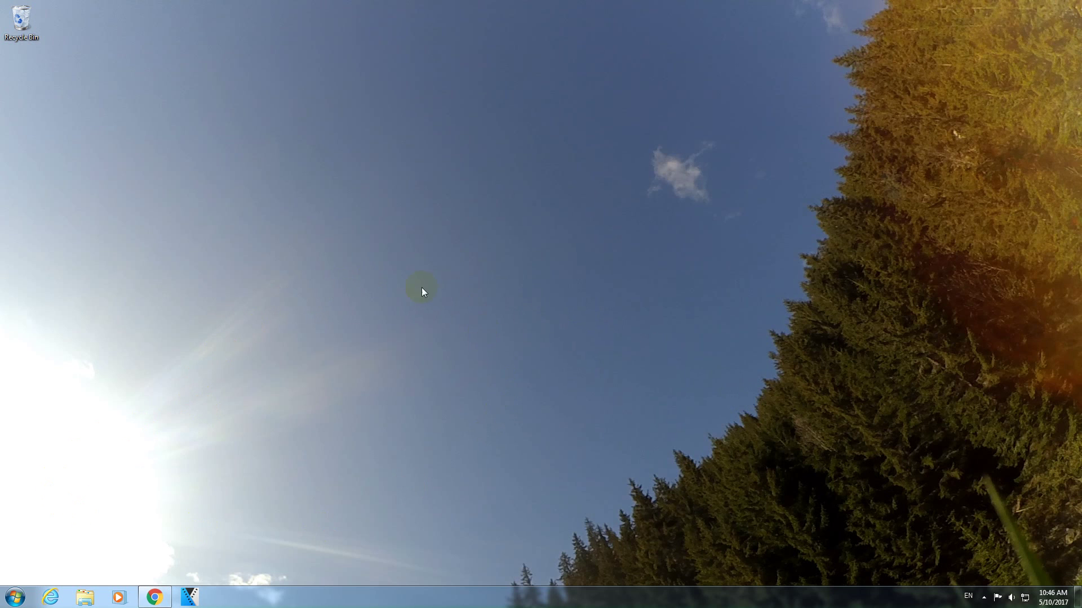
# - Find the Realtek RTL8191SU wireless adapter under Network adapters in Device Manager
pyautogui.click(15, 595)
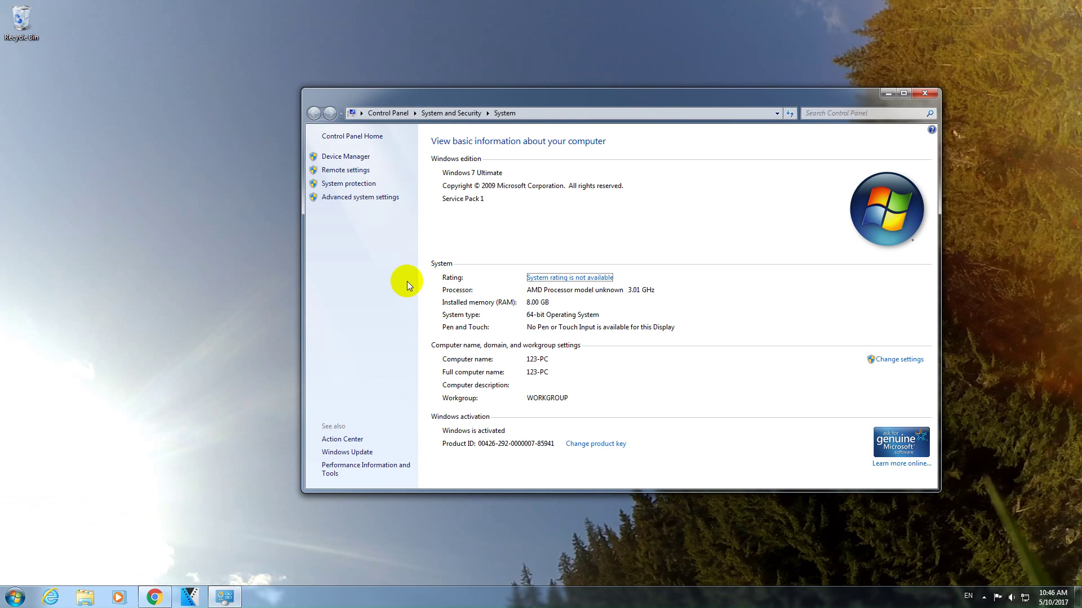
pyautogui.click(352, 156)
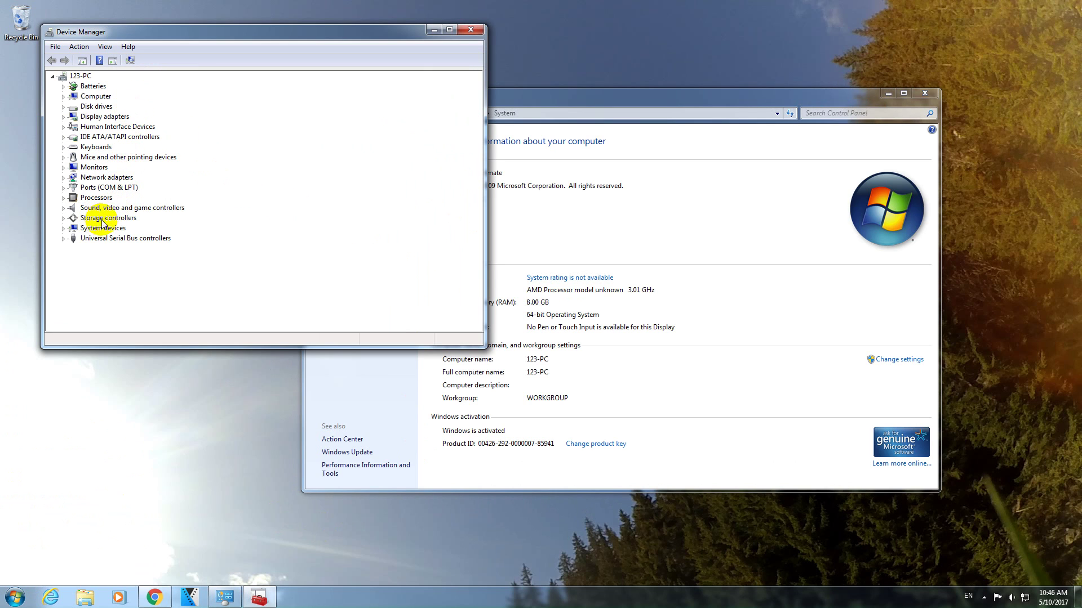
pyautogui.doubleClick(108, 178)
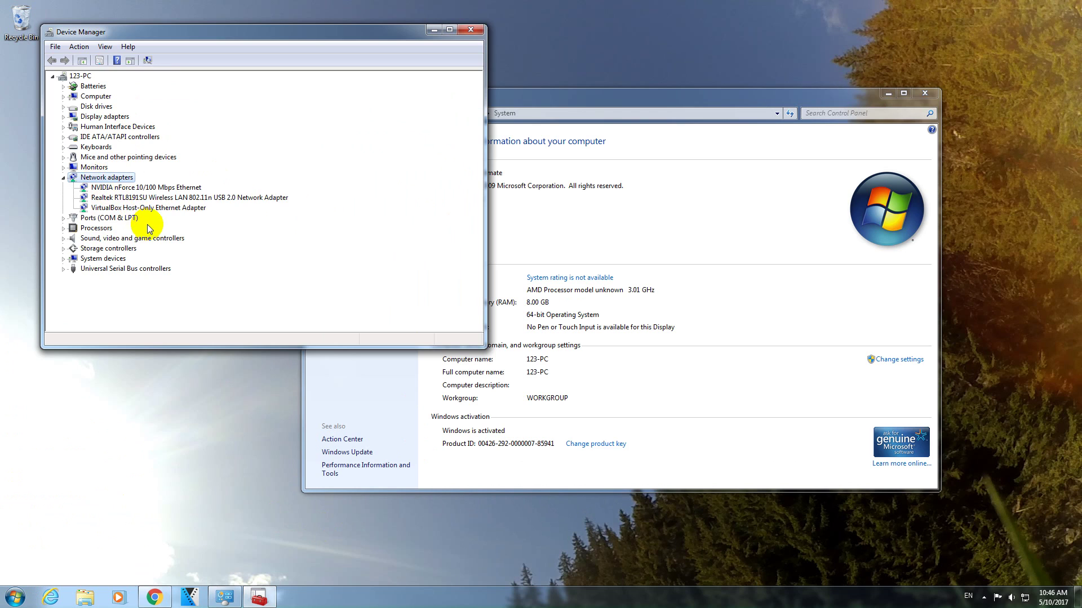
pyautogui.click(133, 199)
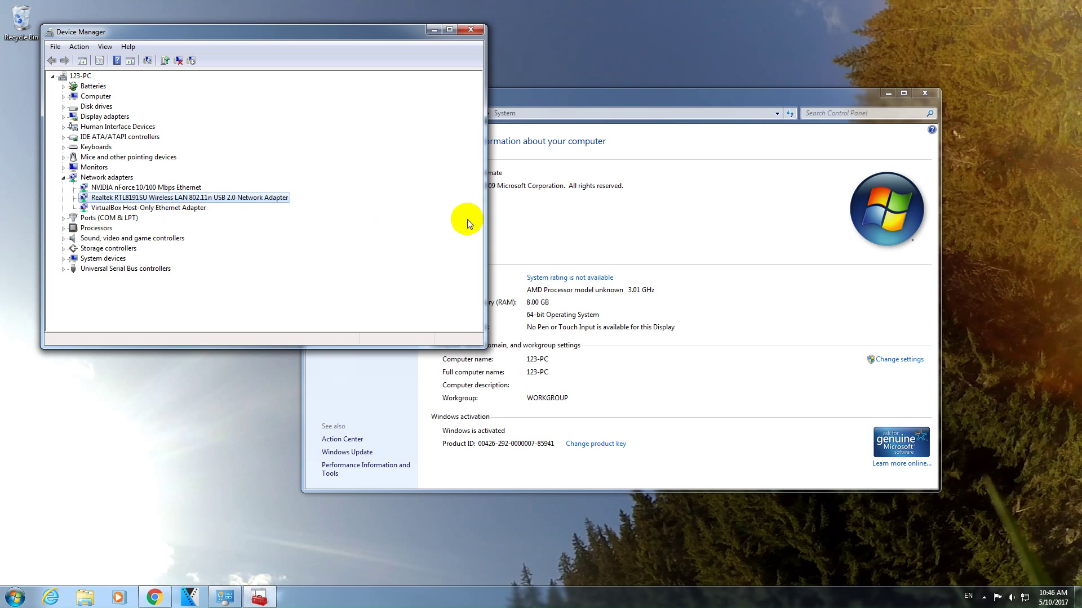
# - Close Device Manager and the System page, then launch Driver Genius from the Start menu
pyautogui.click(472, 31)
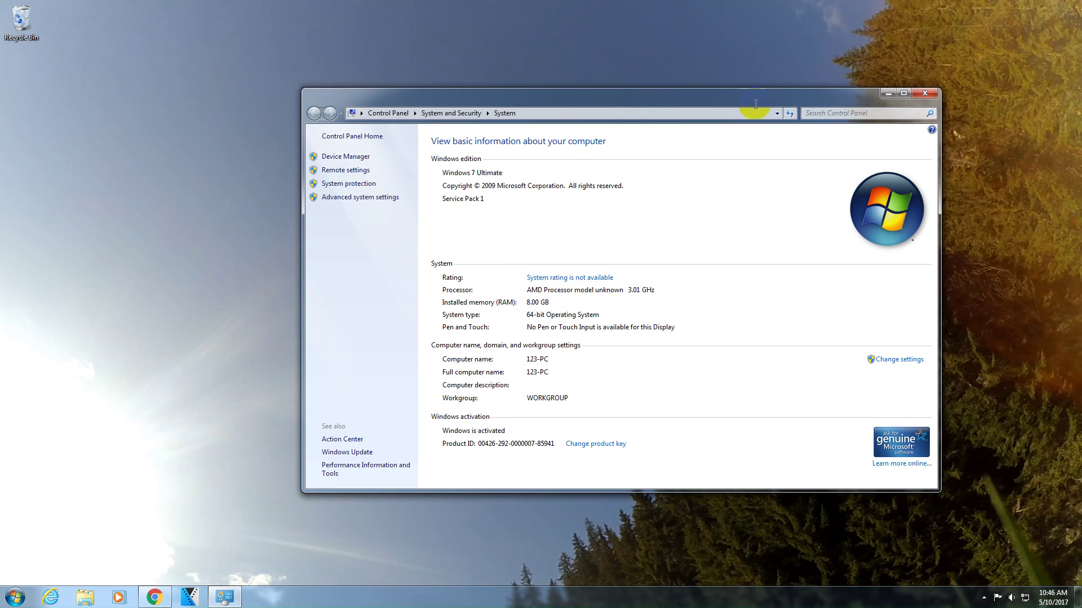
pyautogui.click(925, 94)
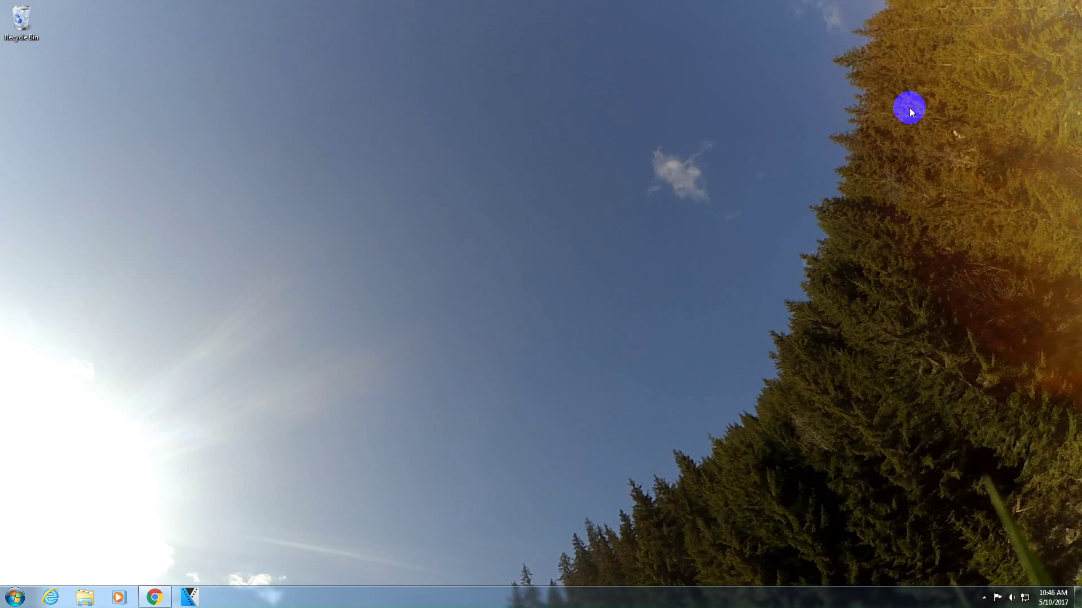
pyautogui.click(12, 594)
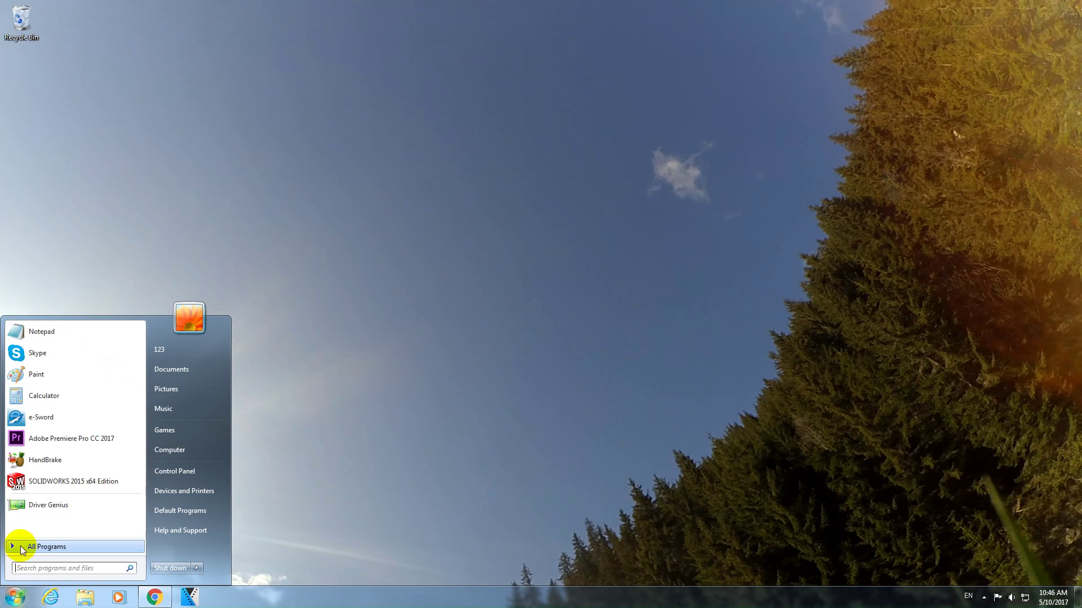
pyautogui.click(73, 508)
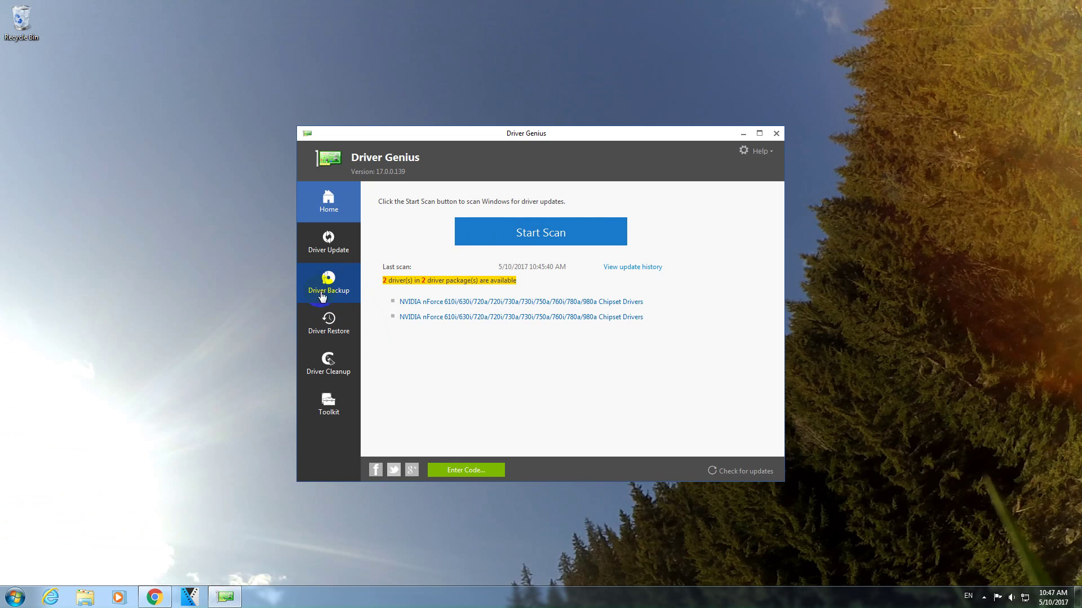
# - Scan drivers for backup and expand Currently Used Drivers > Network adapters to show the Realtek adapter
pyautogui.click(344, 280)
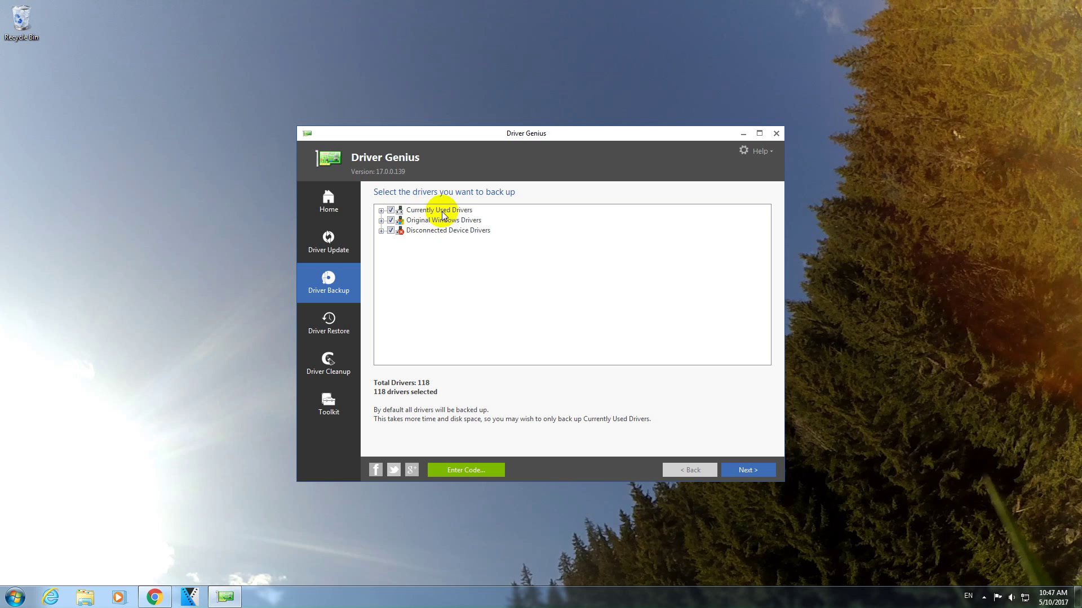
pyautogui.click(381, 211)
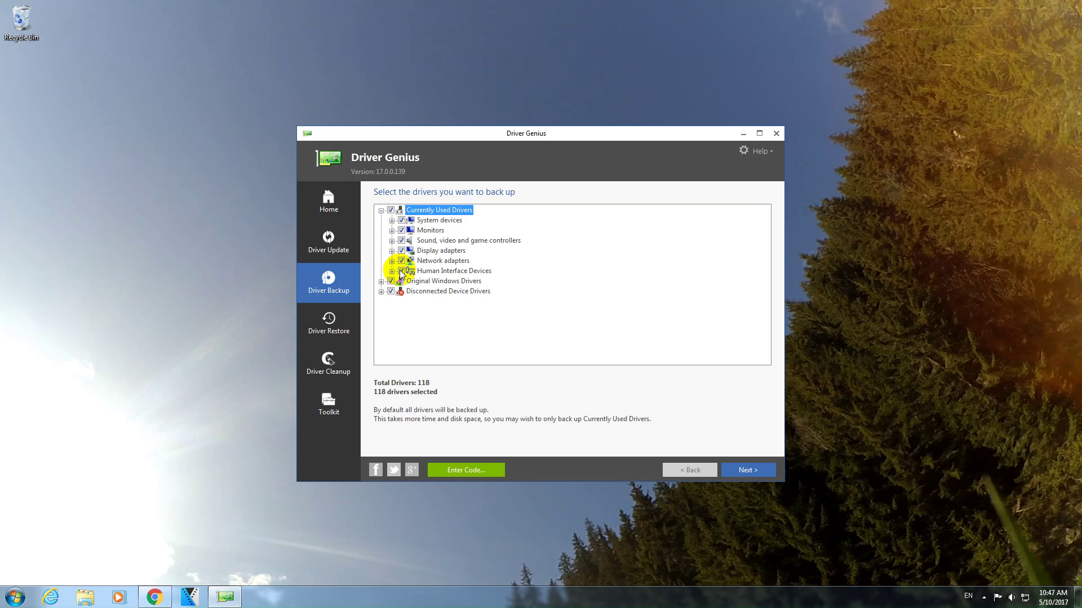
pyautogui.click(433, 261)
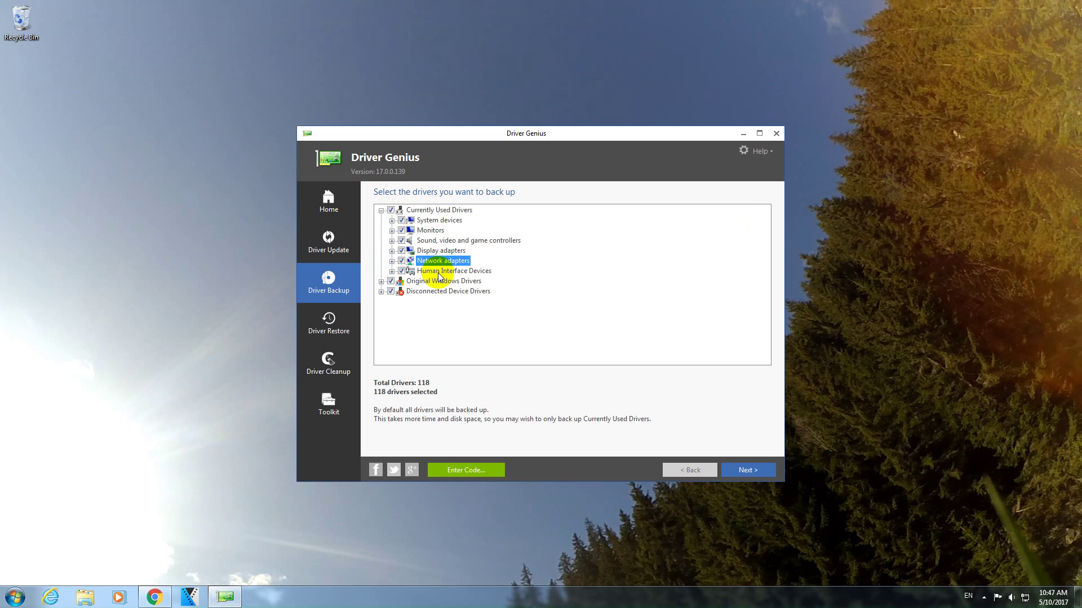
pyautogui.click(391, 261)
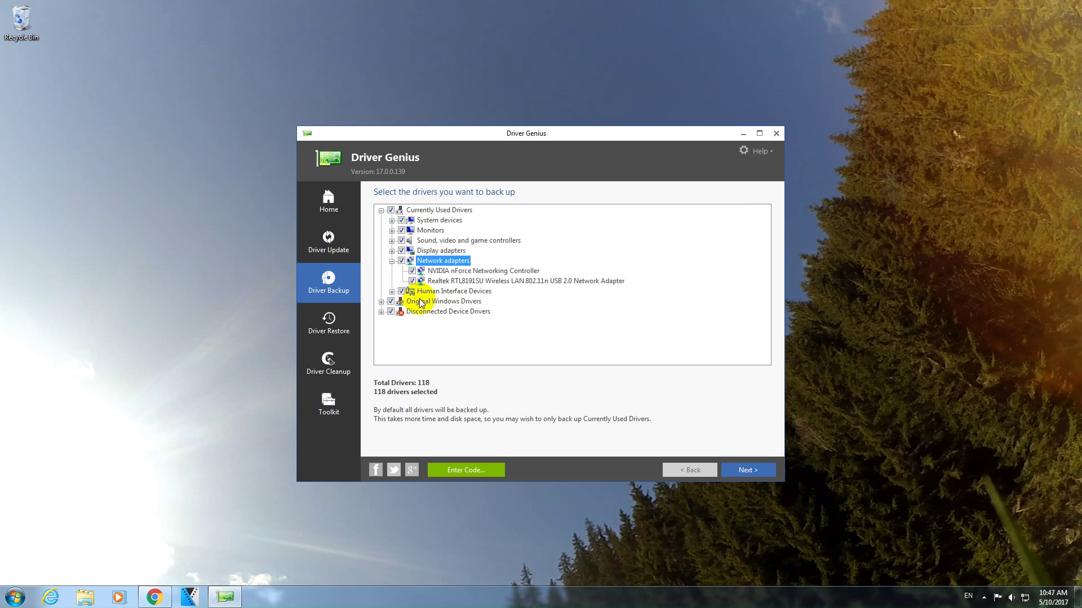
pyautogui.click(462, 282)
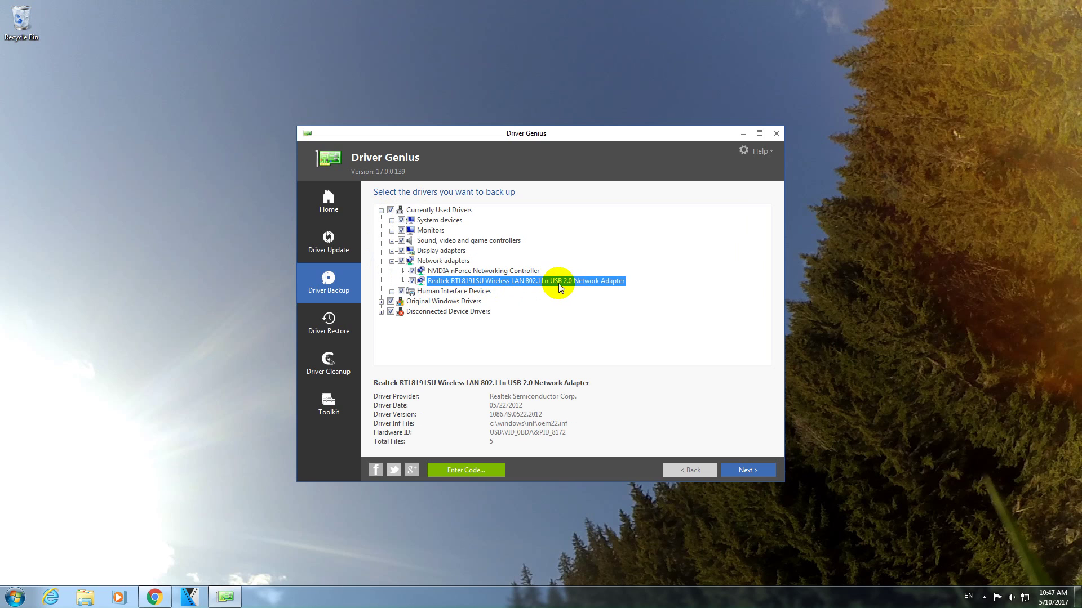
# - Uncheck Original Windows Drivers and all current drivers, checking only the Realtek RTL8191SU adapter
pyautogui.click(390, 302)
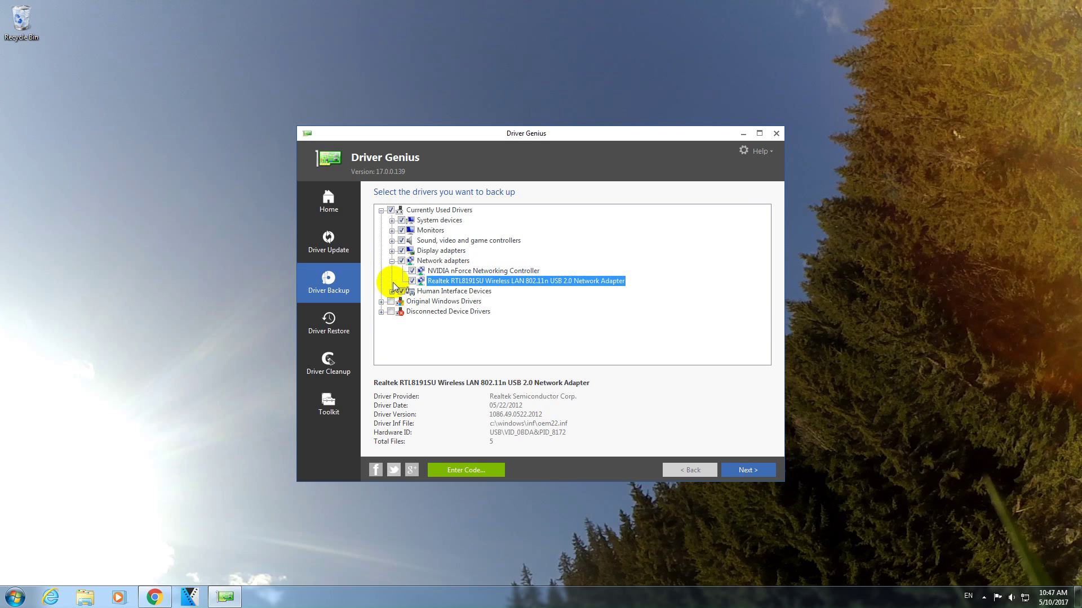
pyautogui.click(390, 211)
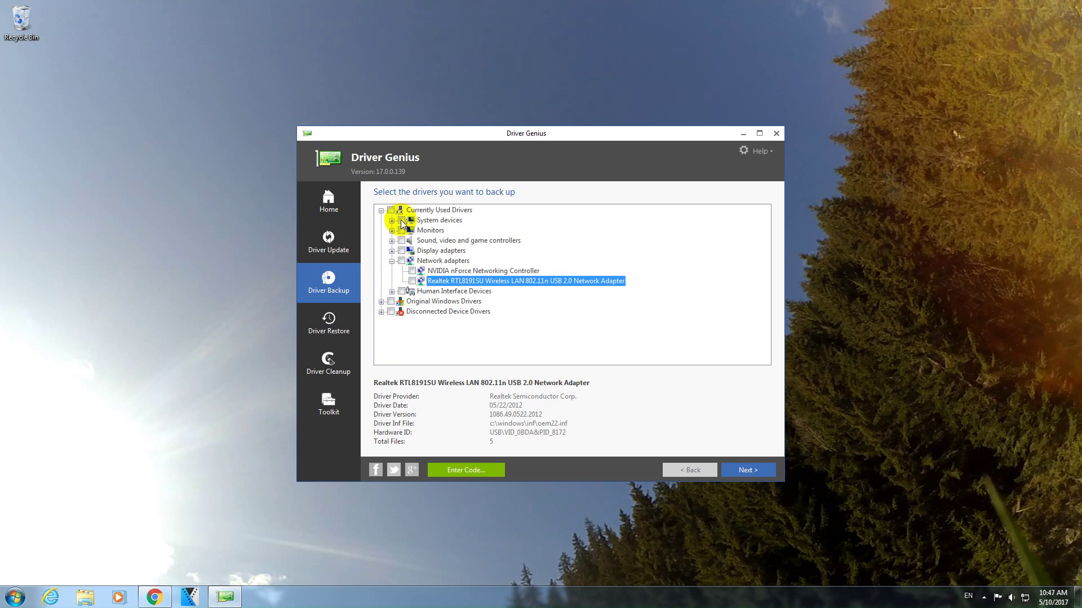
pyautogui.click(413, 281)
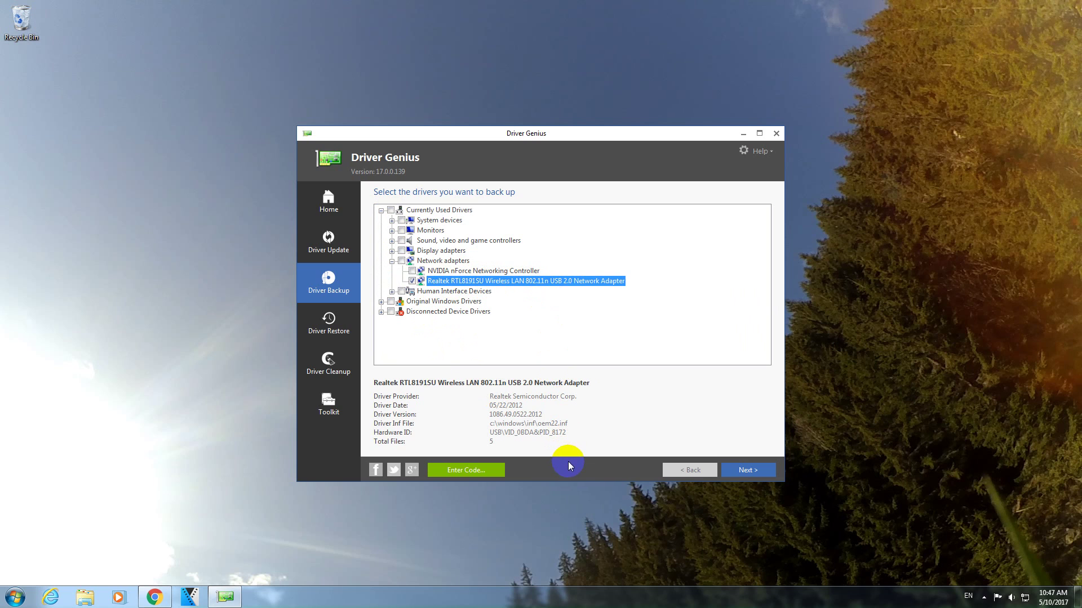
# - On the backup options page, keep the Default folder backup type
pyautogui.click(745, 471)
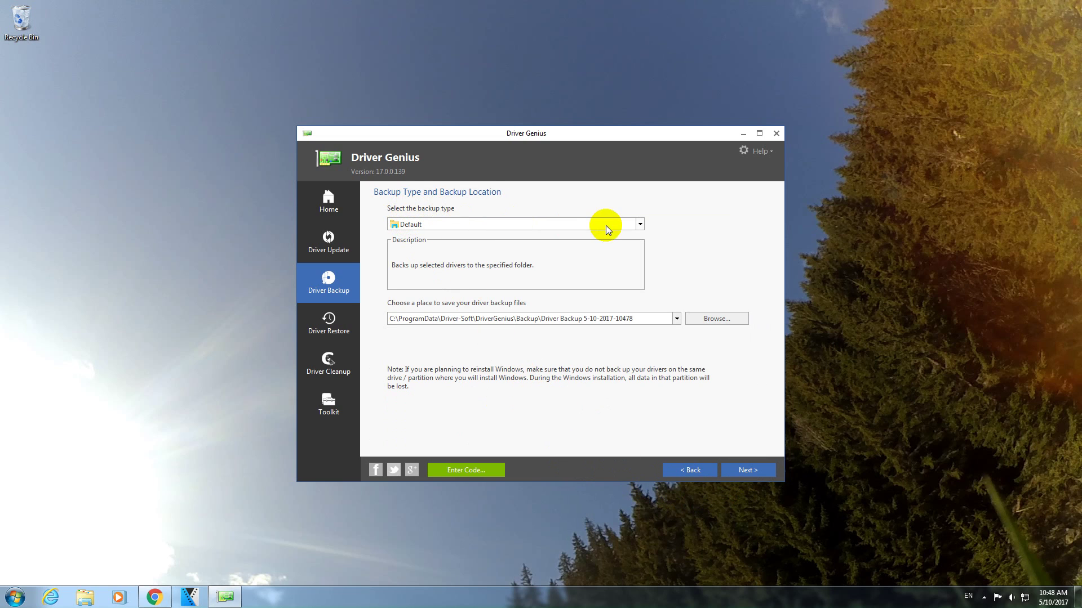
pyautogui.click(641, 225)
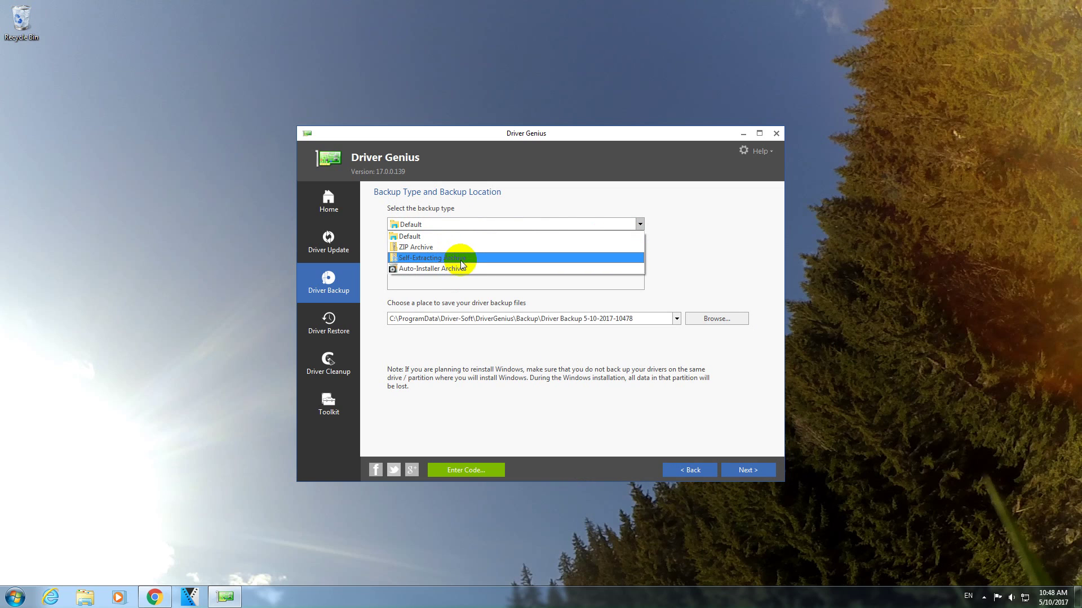
pyautogui.click(426, 240)
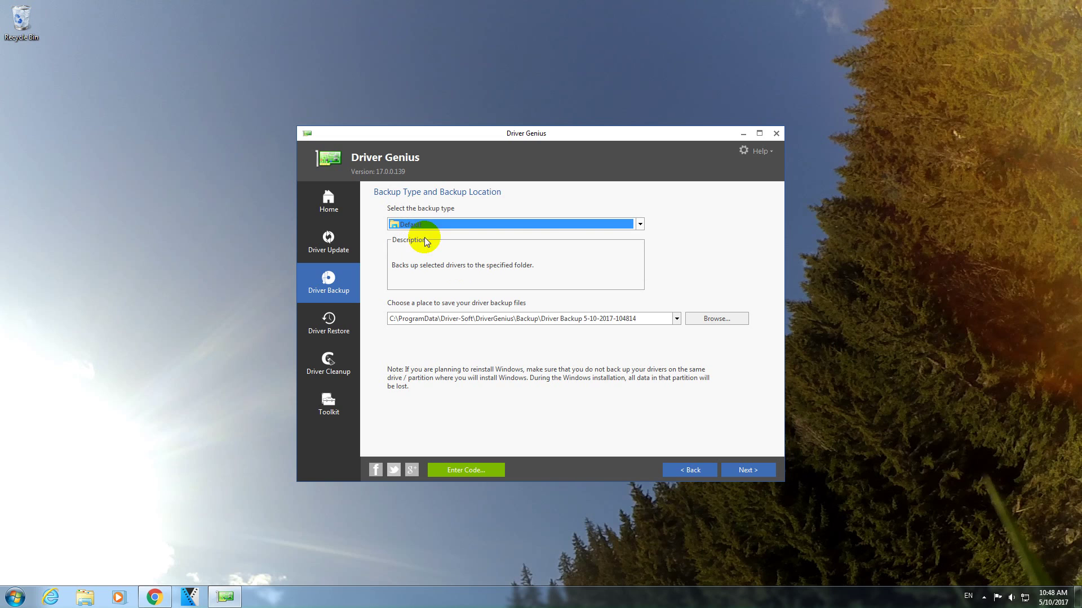
pyautogui.click(716, 321)
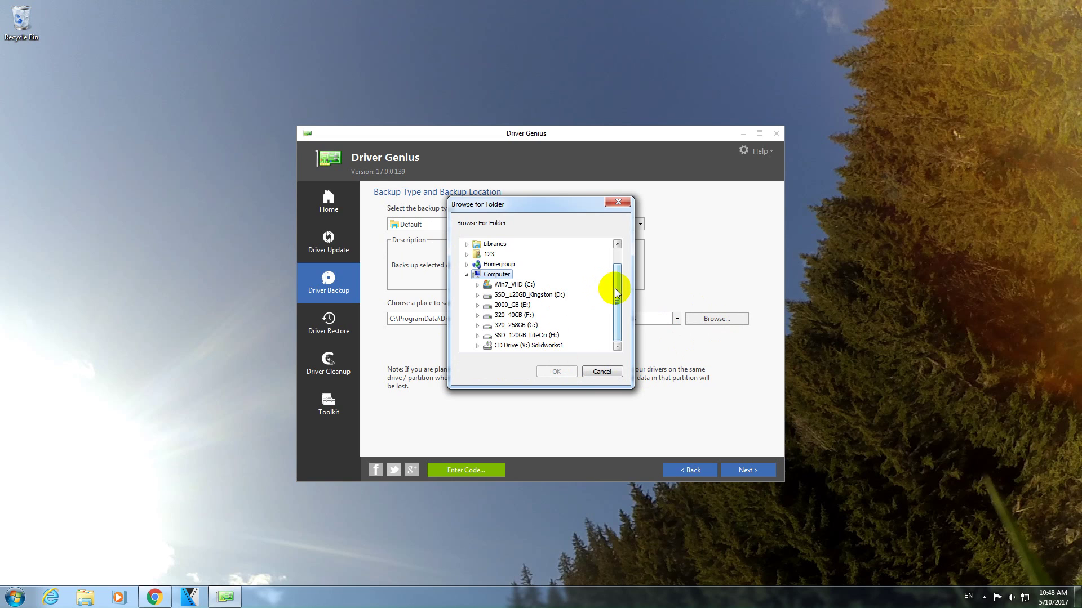
pyautogui.moveTo(616, 292); pyautogui.dragTo(613, 258)
pyautogui.click(484, 245)
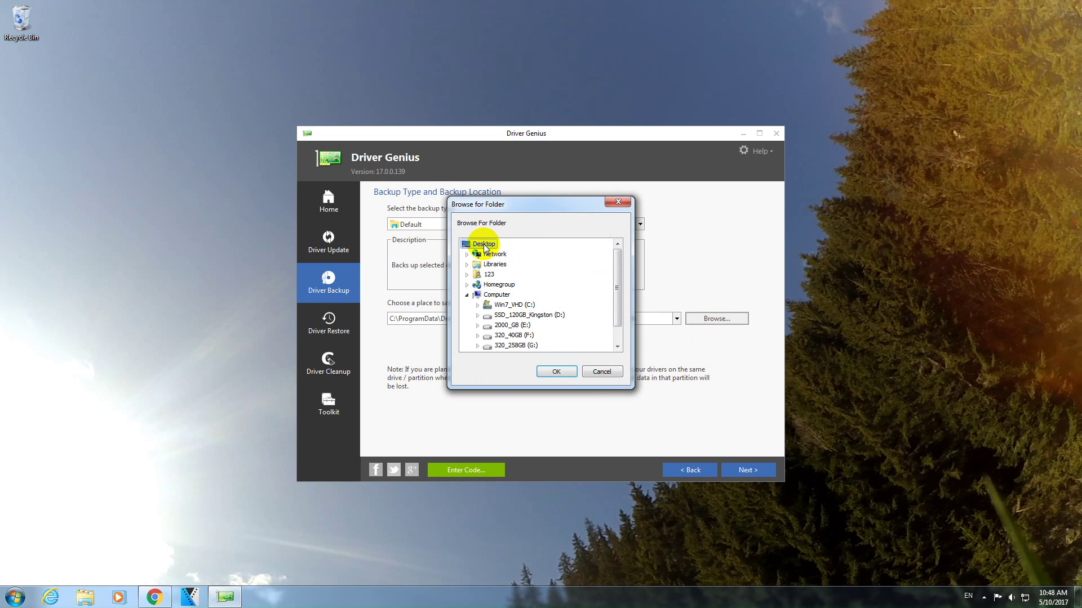
pyautogui.click(556, 372)
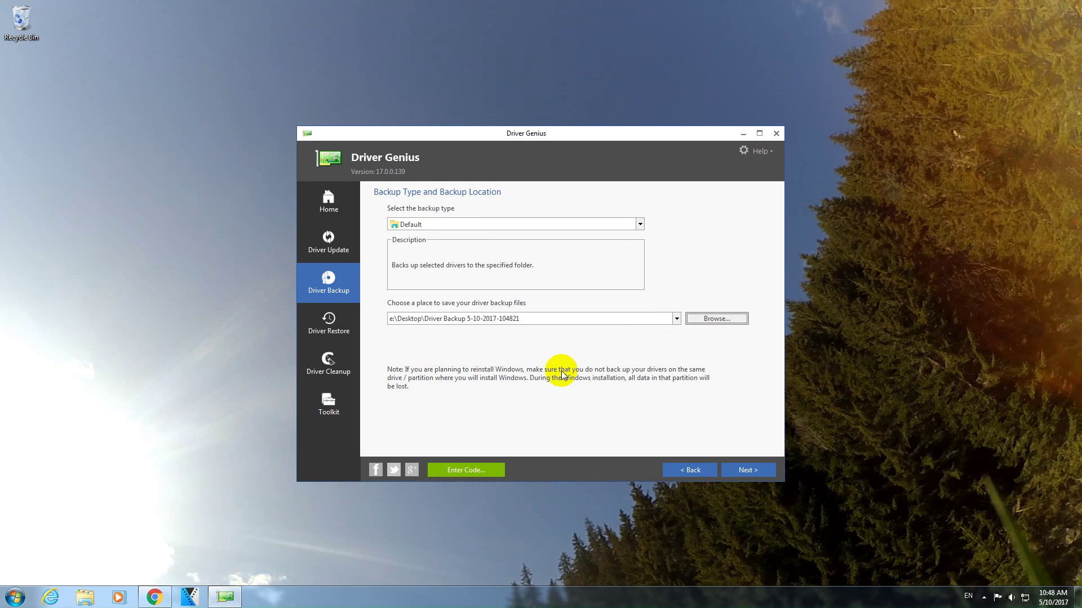
pyautogui.click(535, 319)
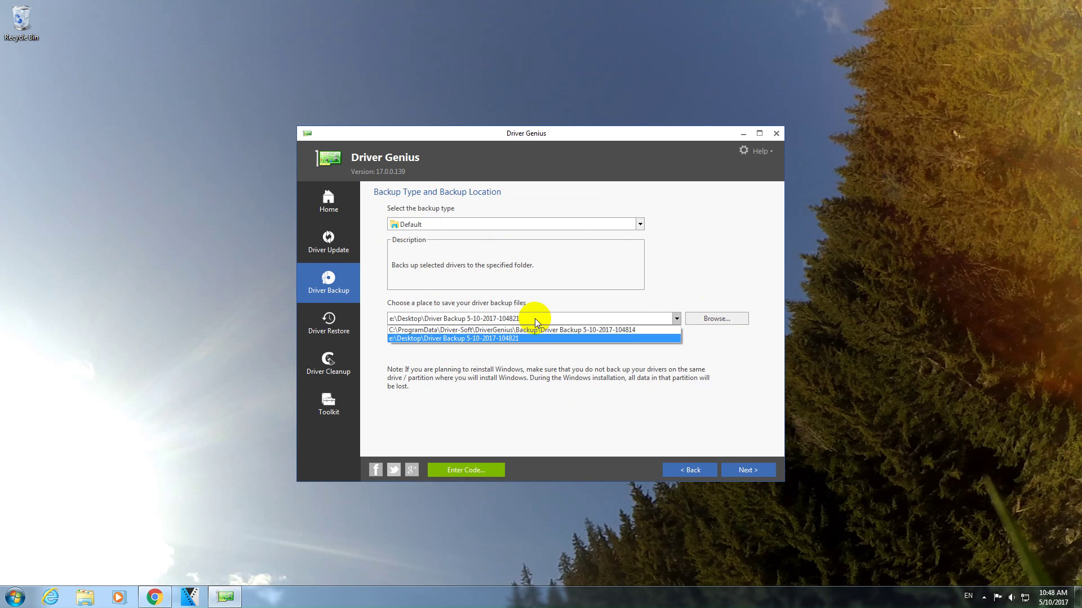
pyautogui.click(535, 318)
pyautogui.click(535, 319)
pyautogui.click(535, 319)
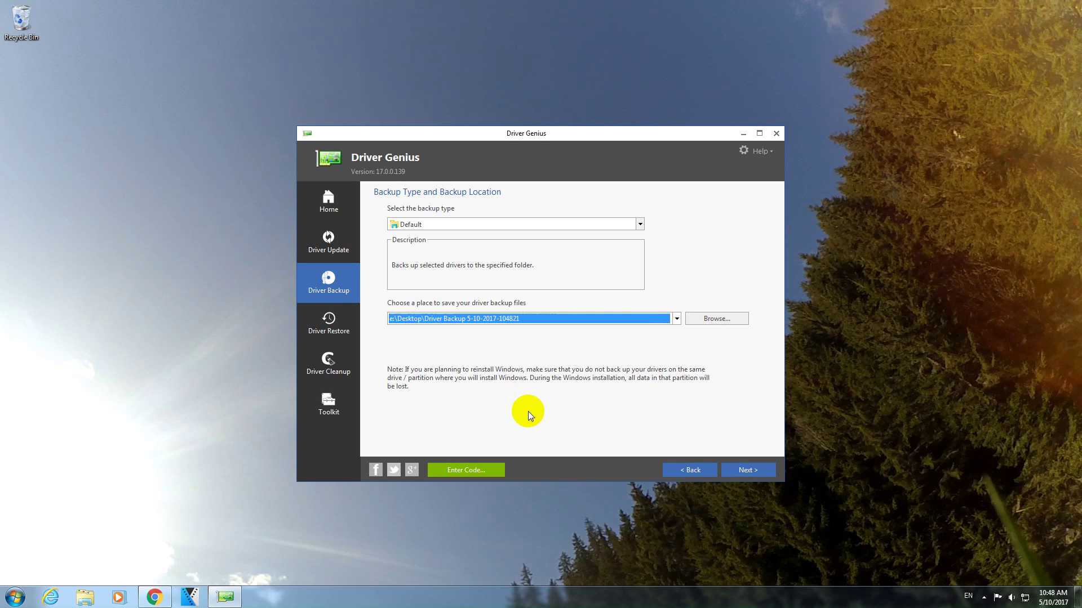
pyautogui.click(754, 474)
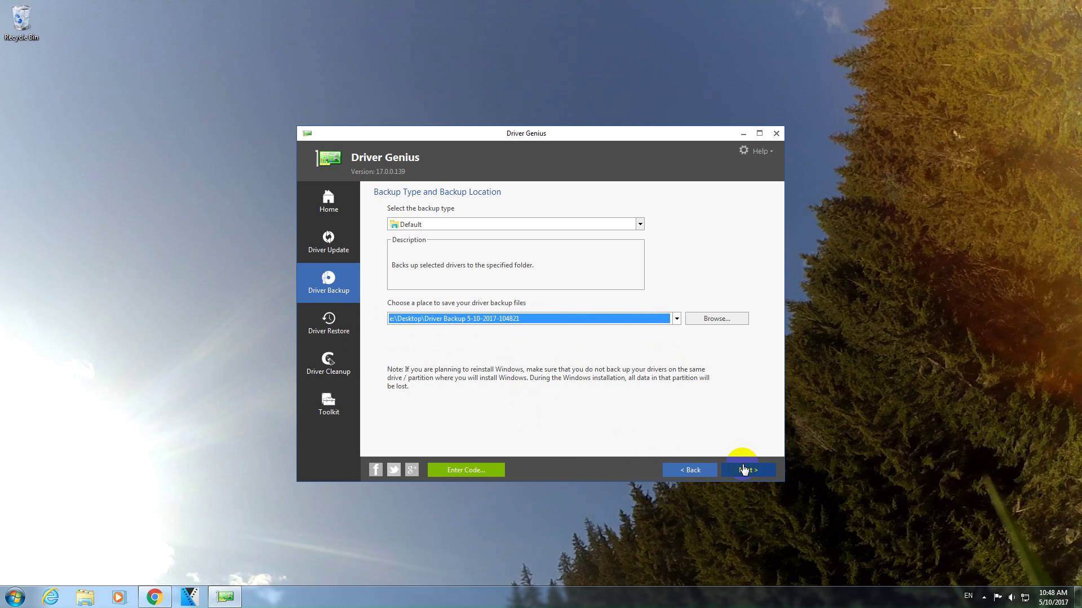
# - Run the Realtek driver backup and finish the completed task, returning to Driver Genius Home
pyautogui.click(744, 470)
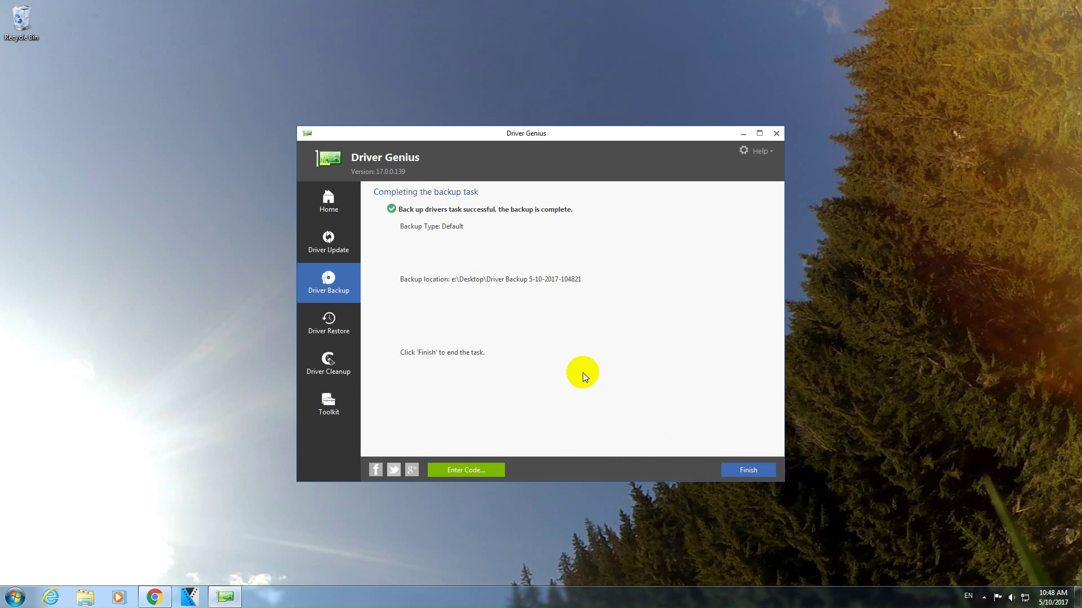
pyautogui.click(33, 106)
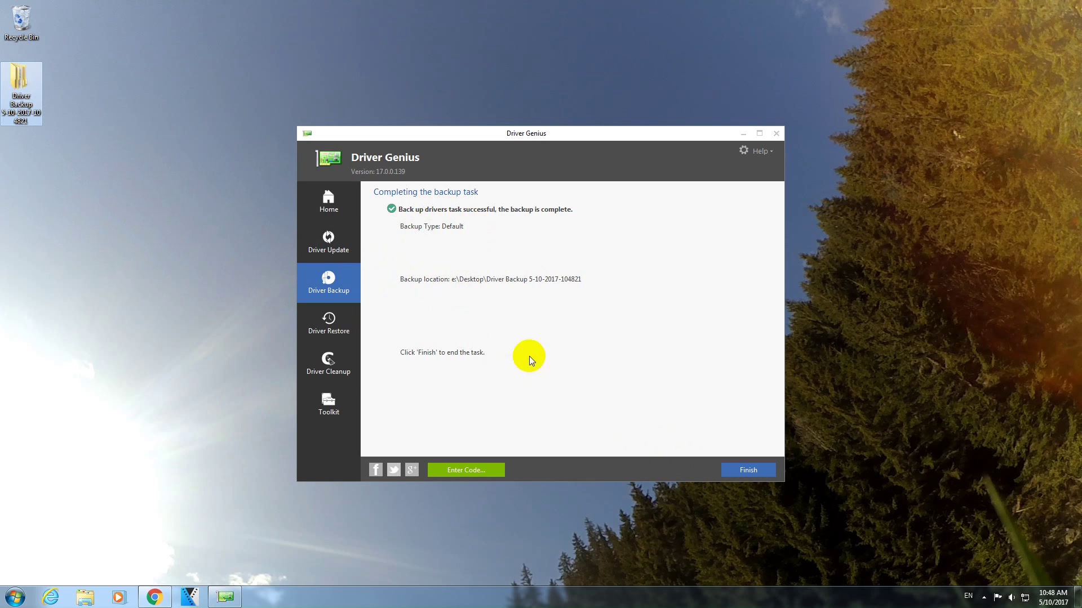
pyautogui.click(749, 506)
pyautogui.click(749, 472)
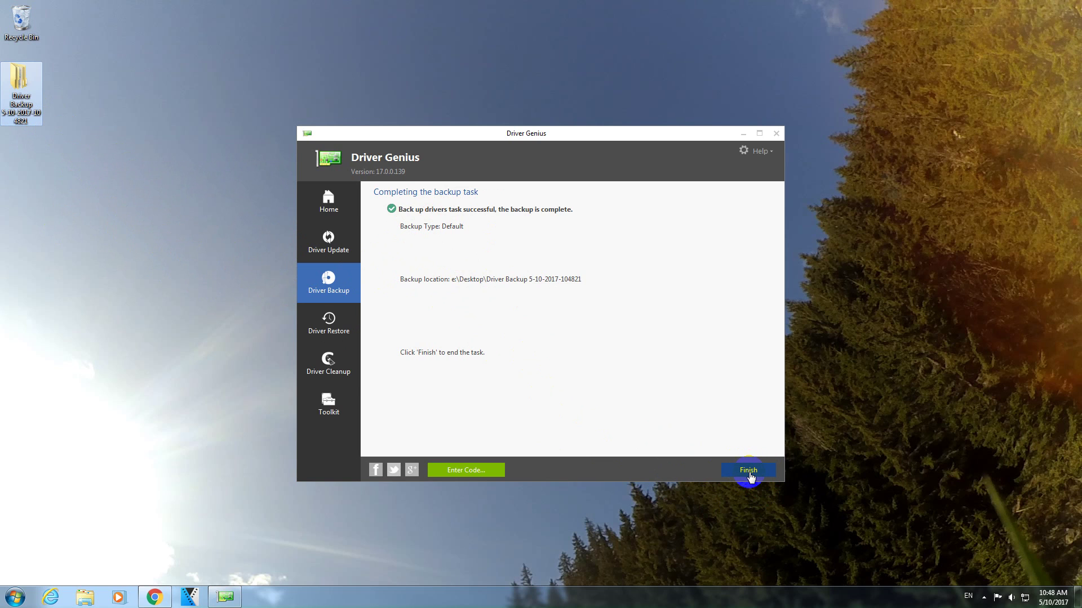
pyautogui.click(749, 471)
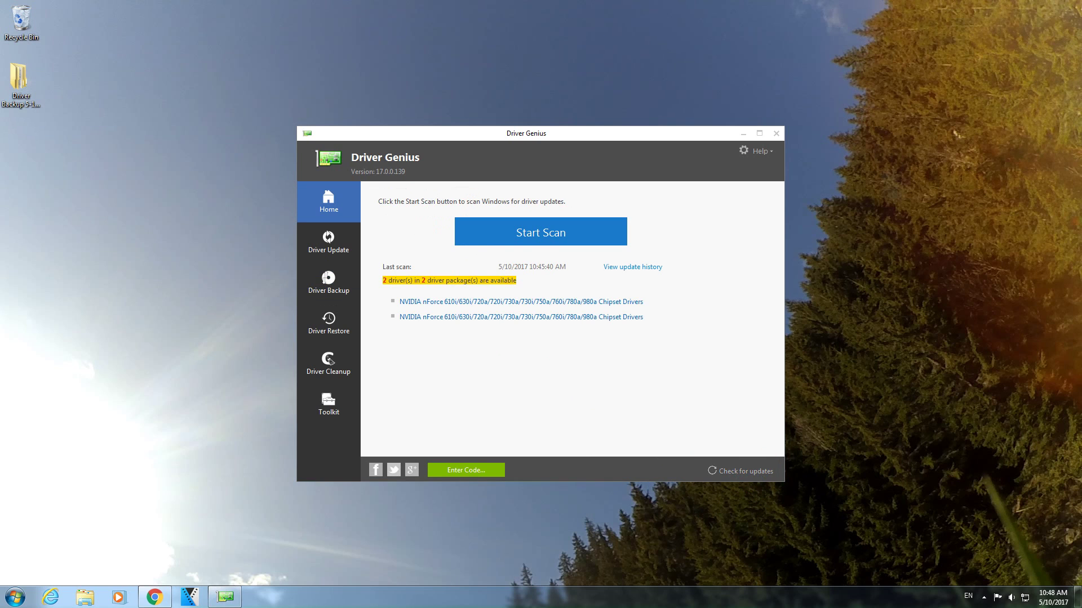
# - Close Driver Genius and open the Driver Backup folder on the desktop
pyautogui.click(775, 135)
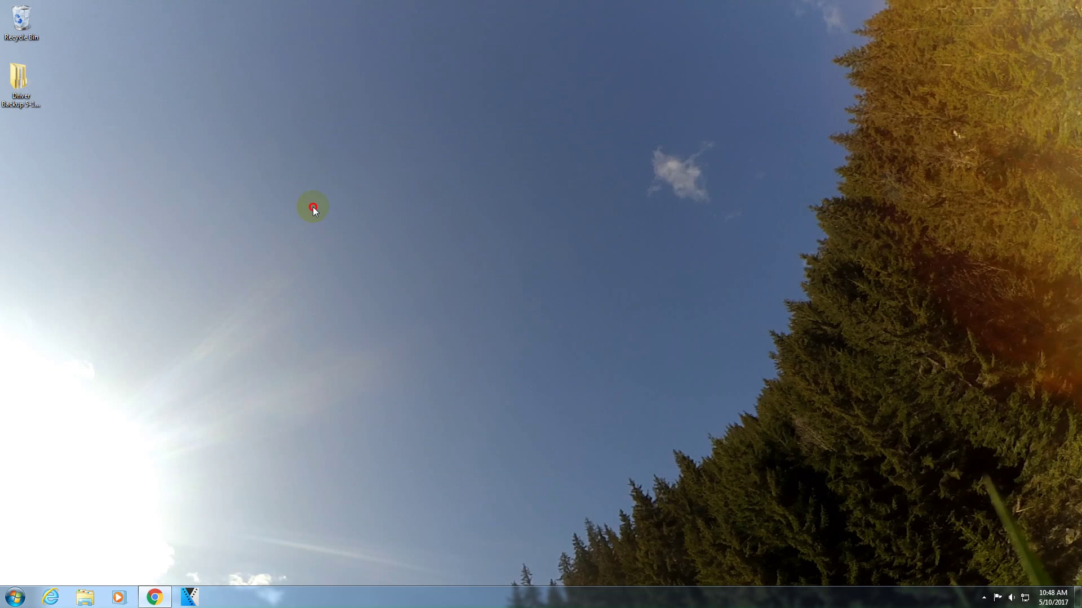
pyautogui.click(20, 85)
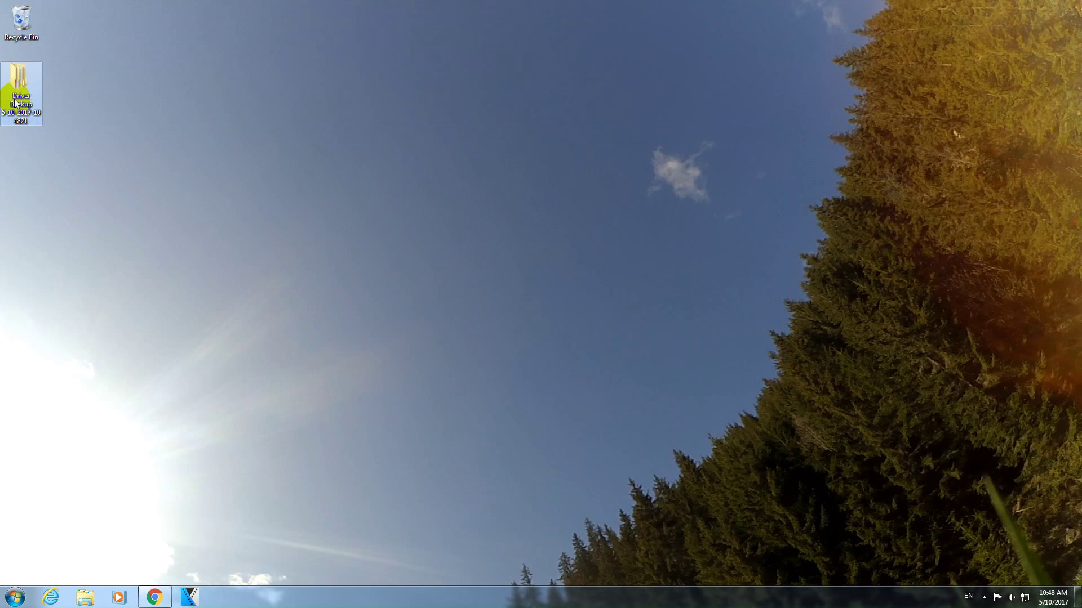
pyautogui.doubleClick(20, 91)
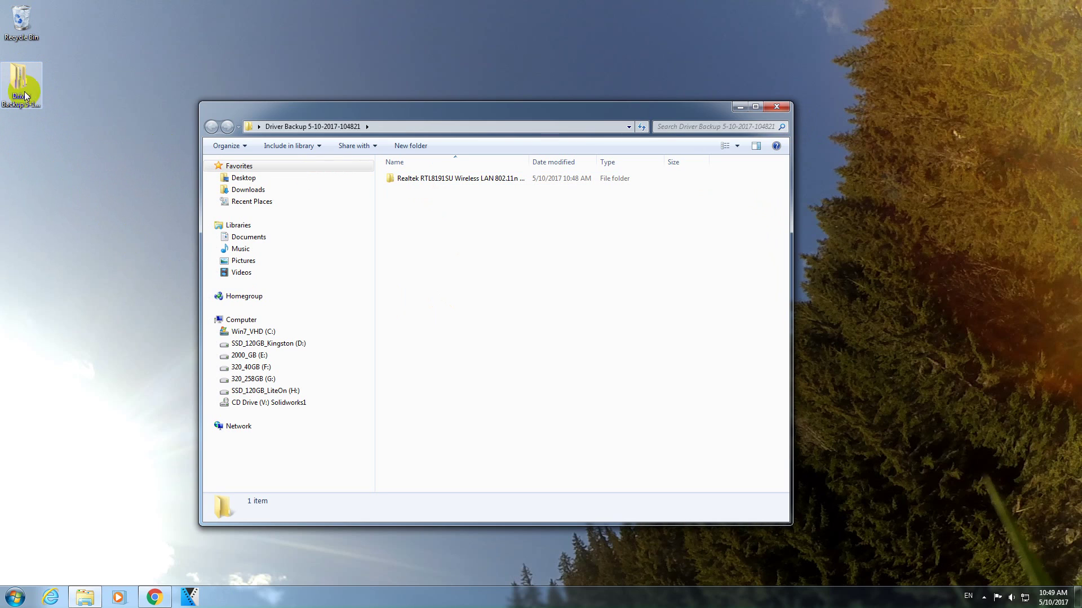
# - Widen the Name column and open the Realtek RTL8191SU folder showing its six driver files
pyautogui.click(418, 180)
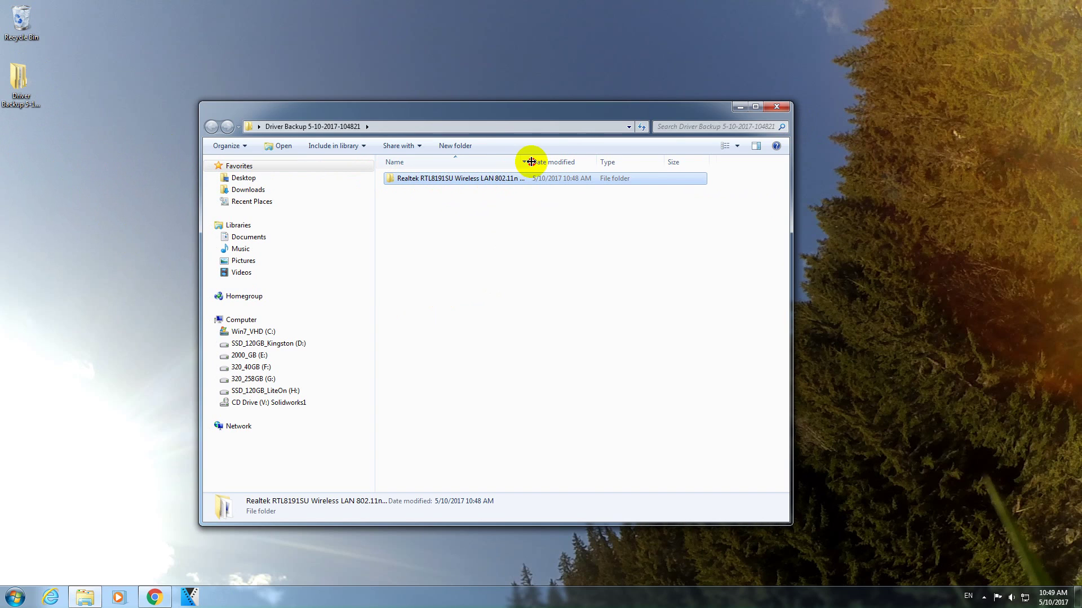
pyautogui.moveTo(531, 162); pyautogui.dragTo(632, 160)
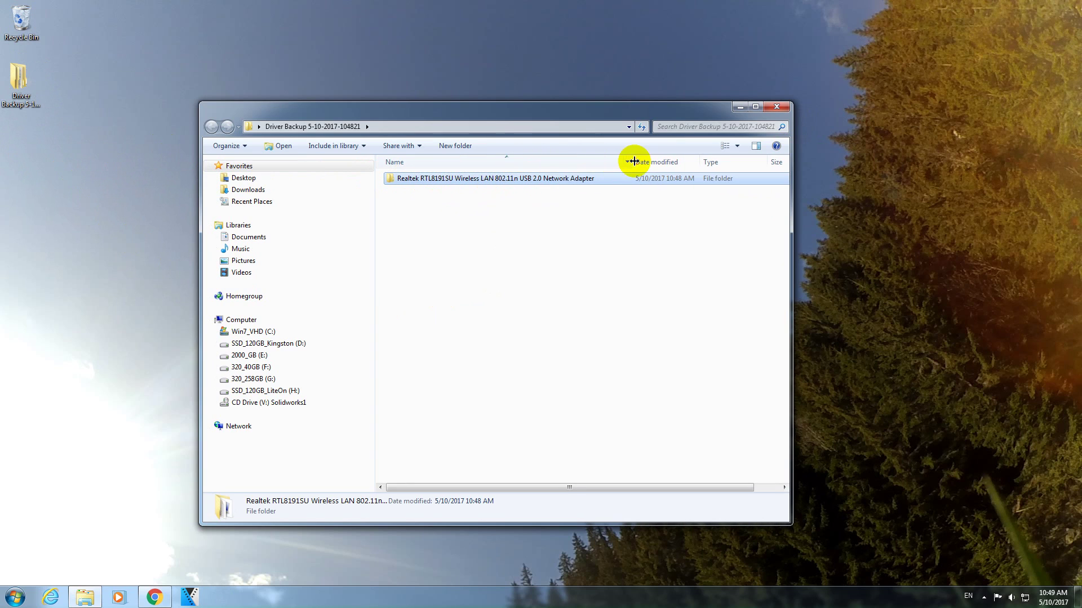
pyautogui.doubleClick(467, 185)
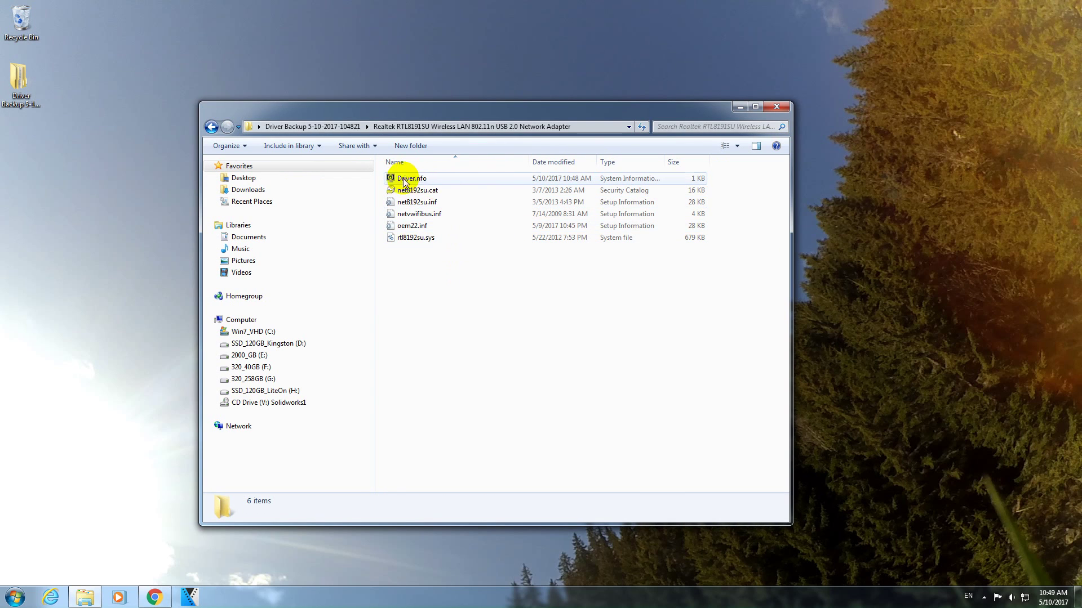
pyautogui.click(424, 236)
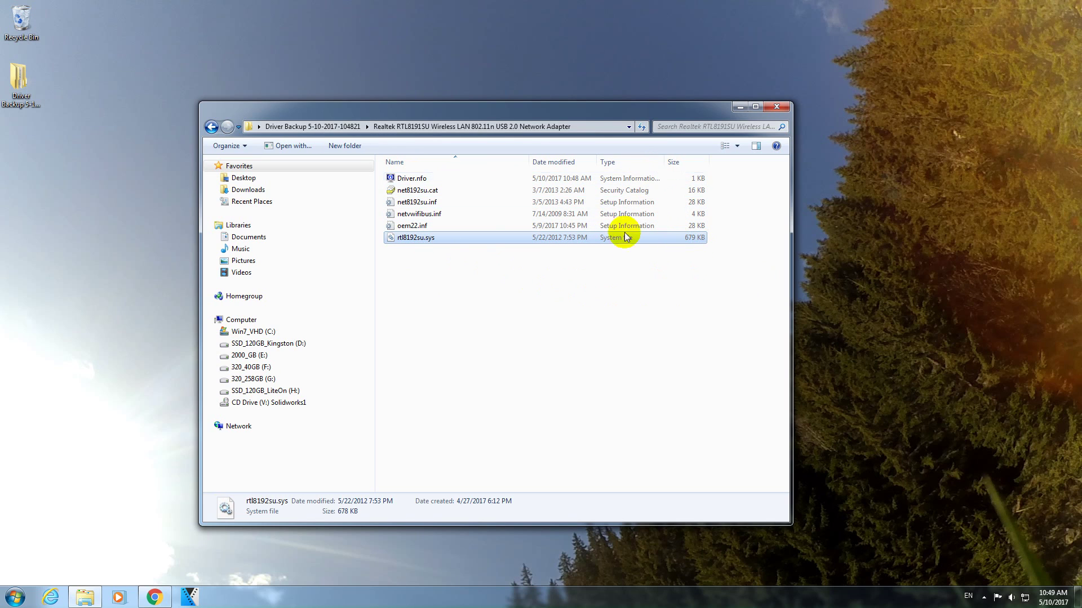
pyautogui.click(615, 308)
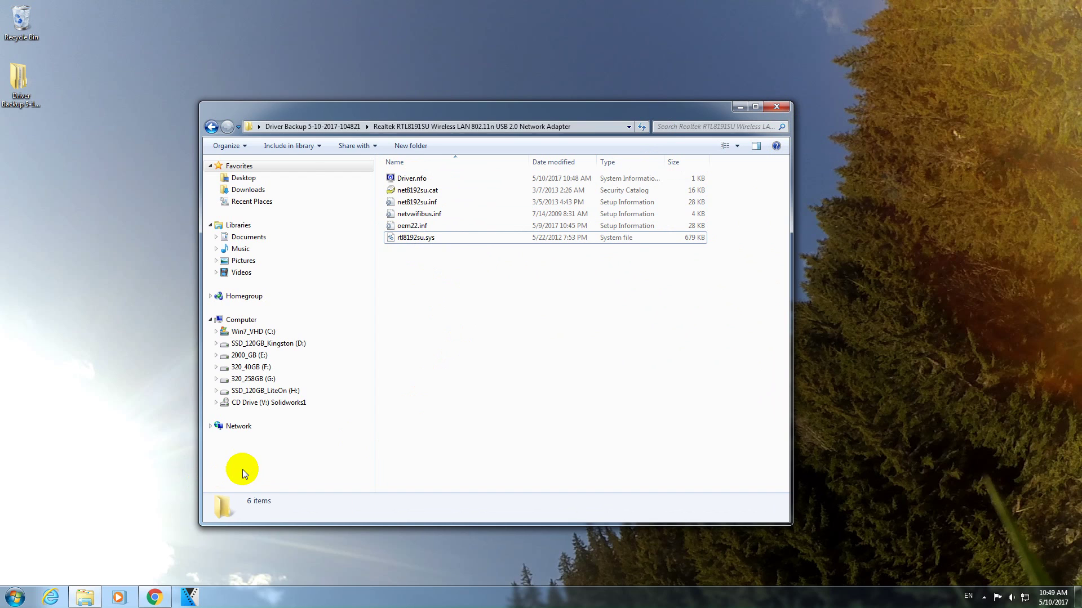
# - Open Device Manager via System and select the Realtek adapter under Network adapters
pyautogui.press('super+Pause')
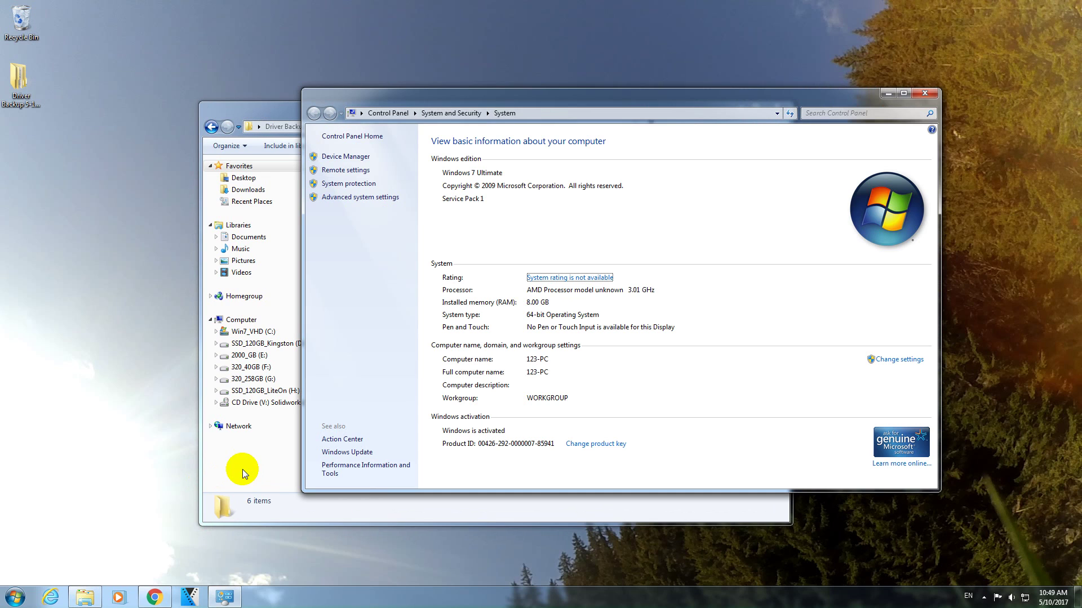
pyautogui.click(346, 158)
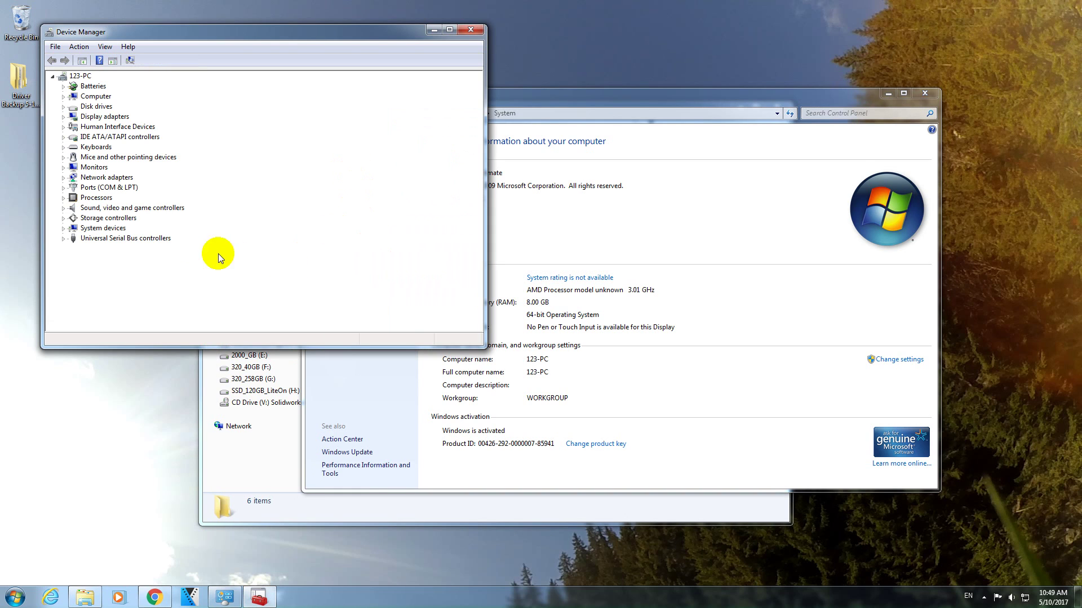
pyautogui.click(100, 178)
pyautogui.doubleClick(117, 178)
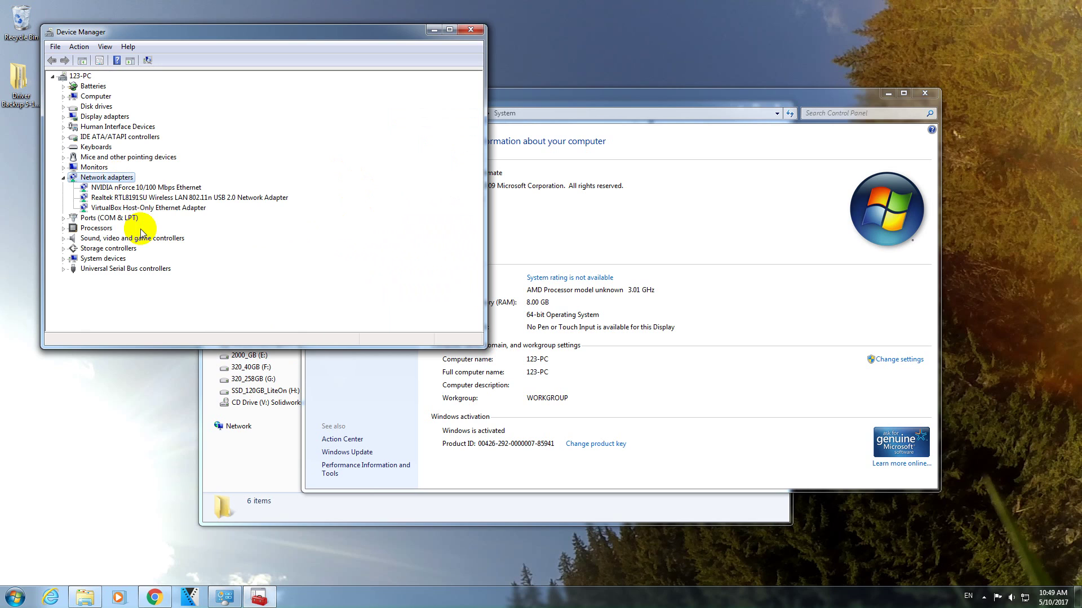
pyautogui.click(143, 200)
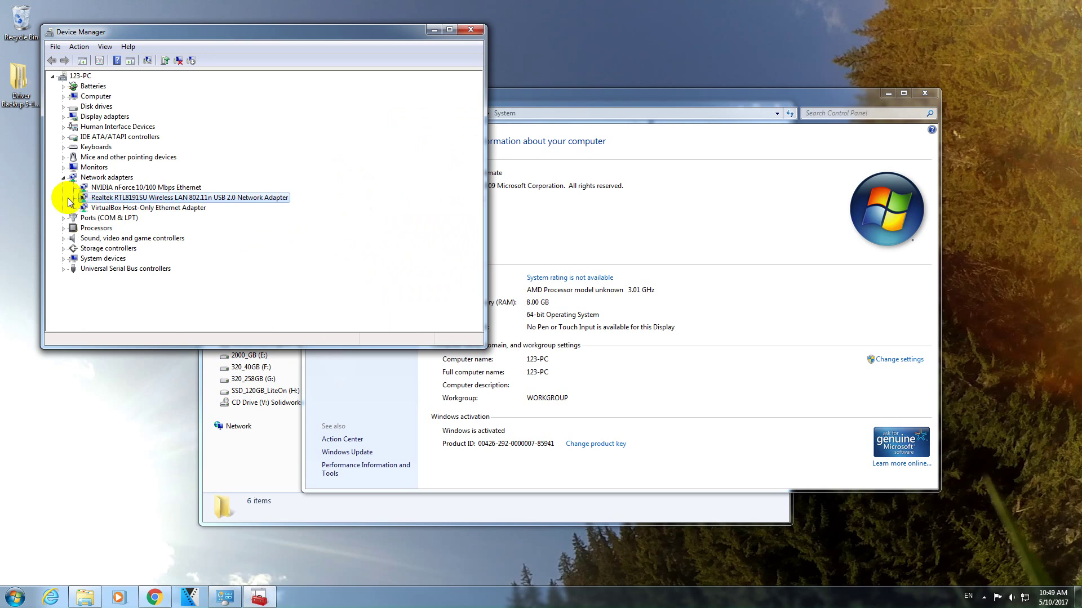
# - Check the Realtek adapter's Driver tab, cancel, and close all remaining windows
pyautogui.doubleClick(117, 201)
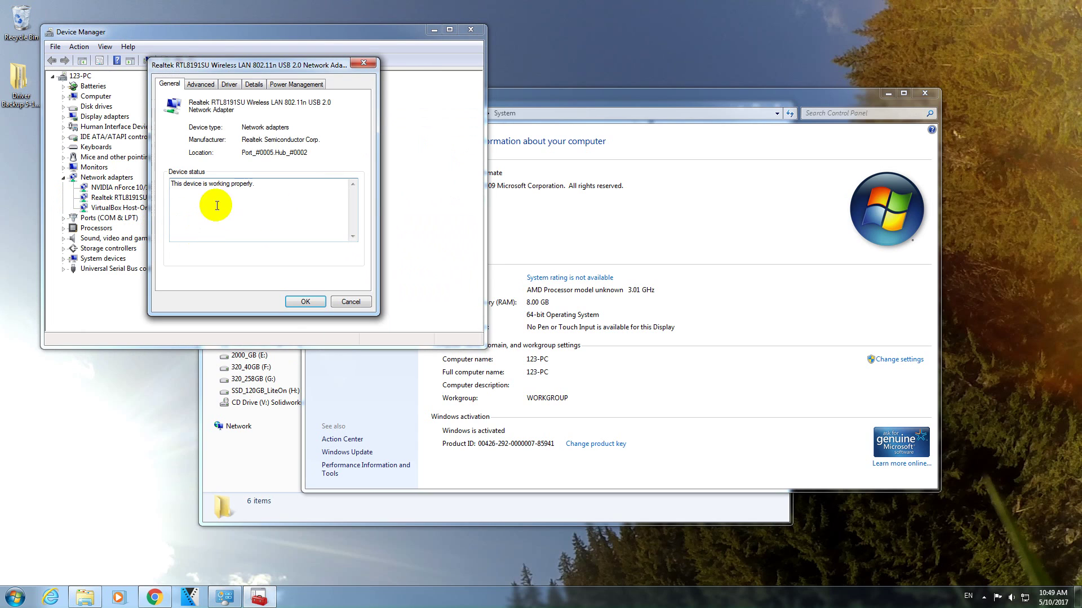
pyautogui.click(230, 85)
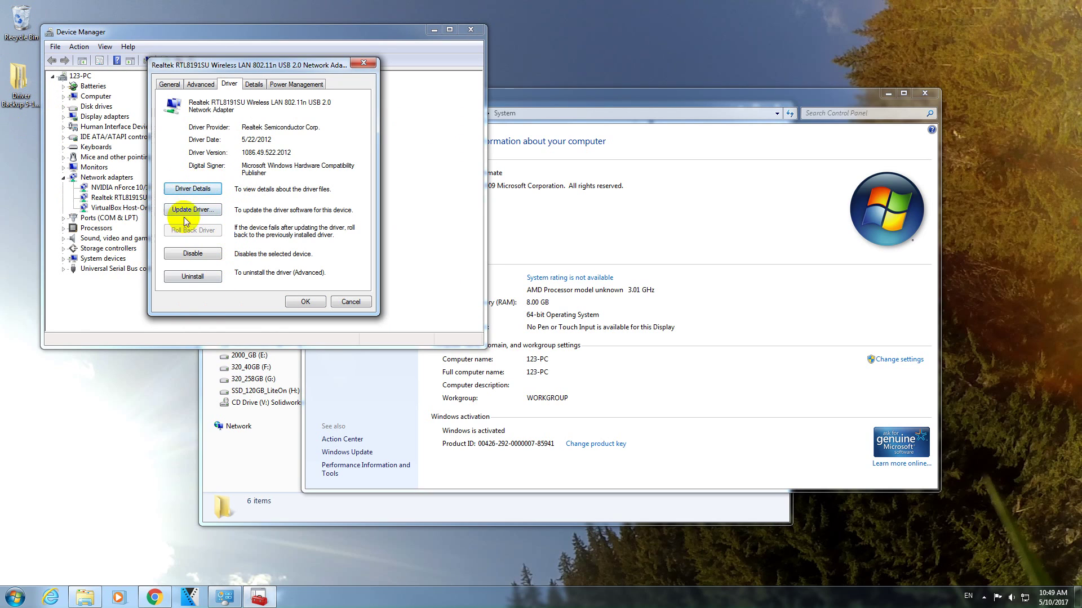
pyautogui.click(354, 302)
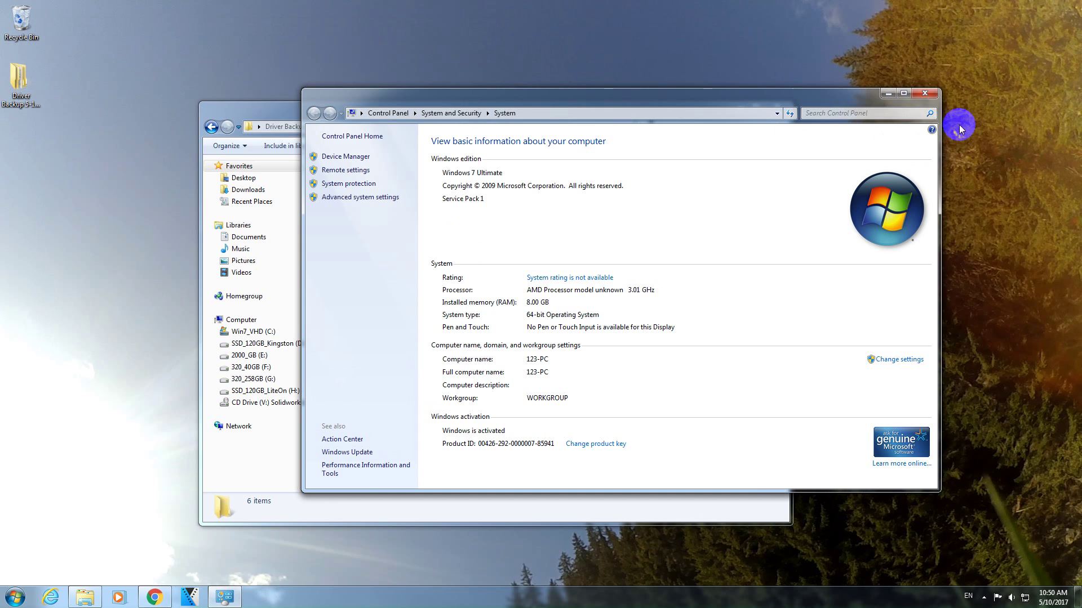
pyautogui.click(925, 94)
pyautogui.click(782, 110)
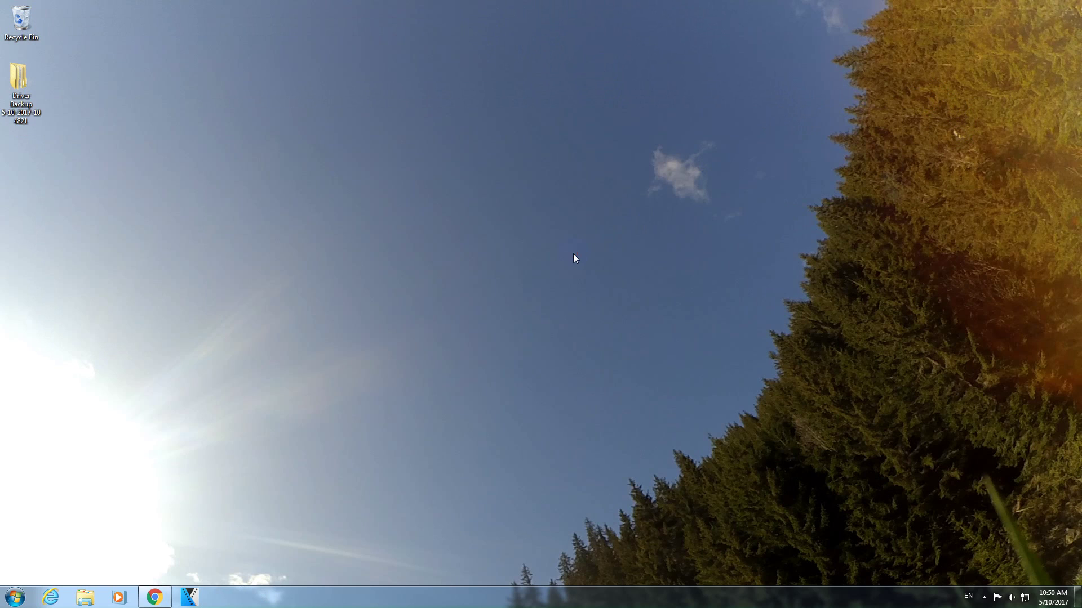